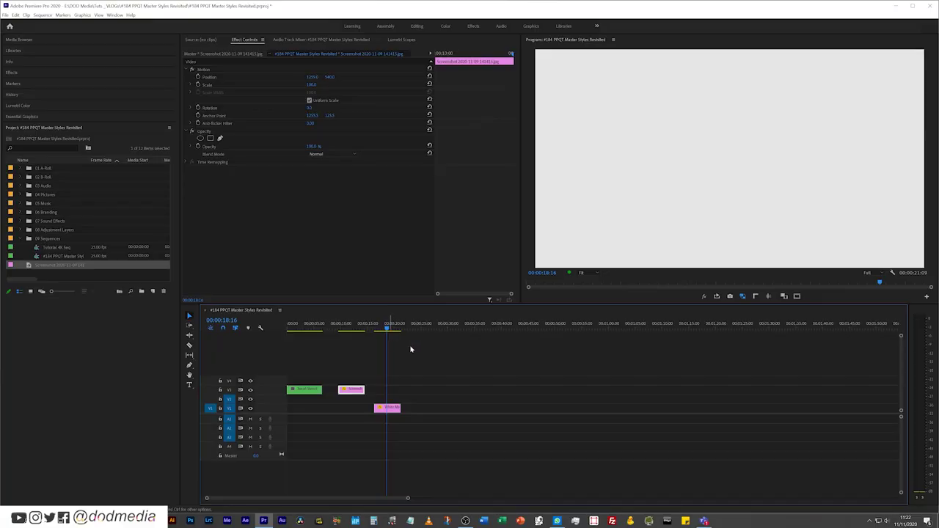
Extend the white matte, then set the new title to Gotham Bold, All Caps, centre-aligned
left_click_drag(401, 408, 658, 408)
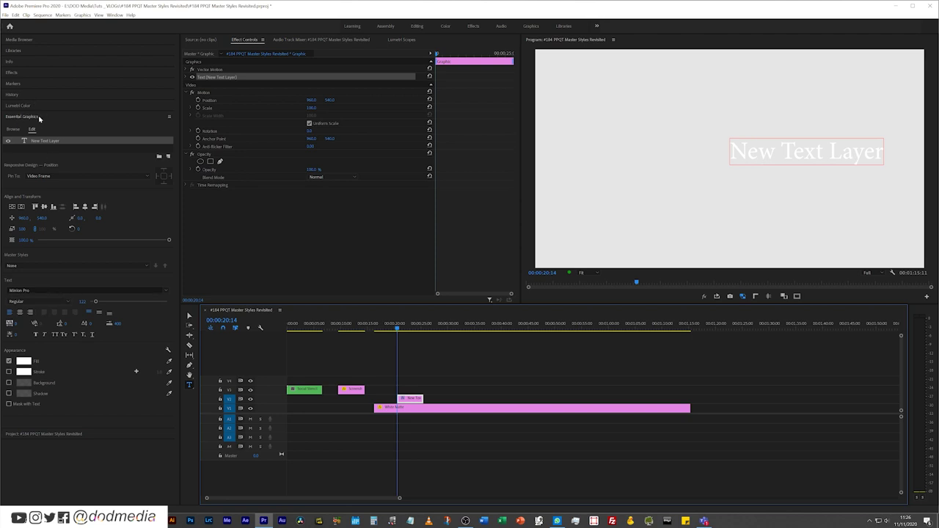
left_click(41, 290)
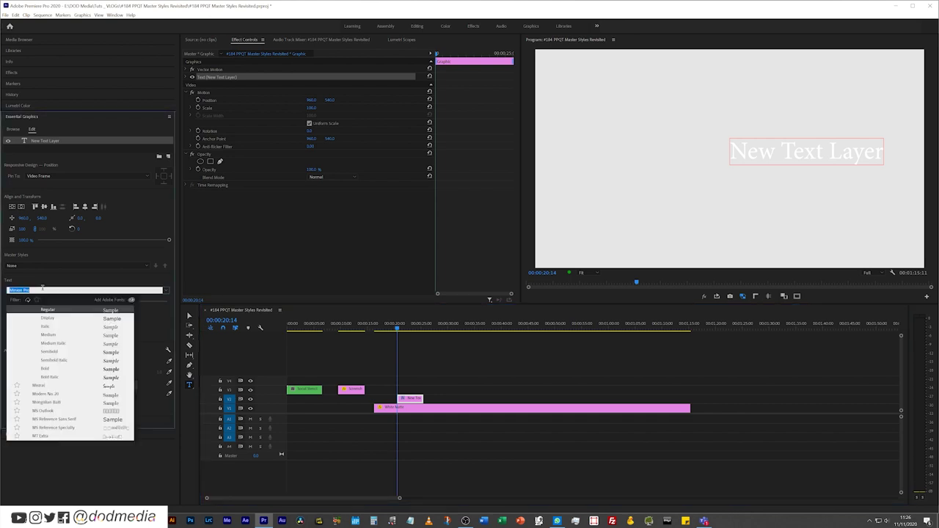
type("gotham")
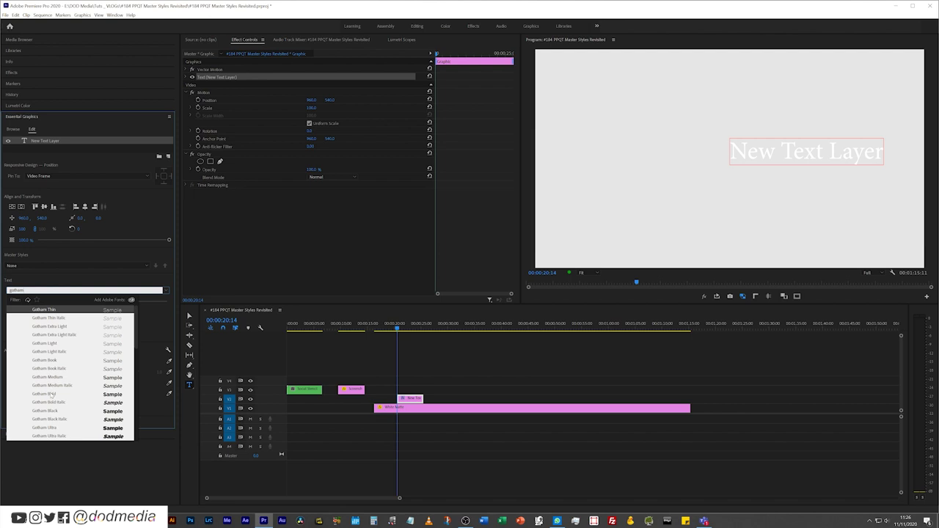
left_click(52, 393)
left_click(57, 334)
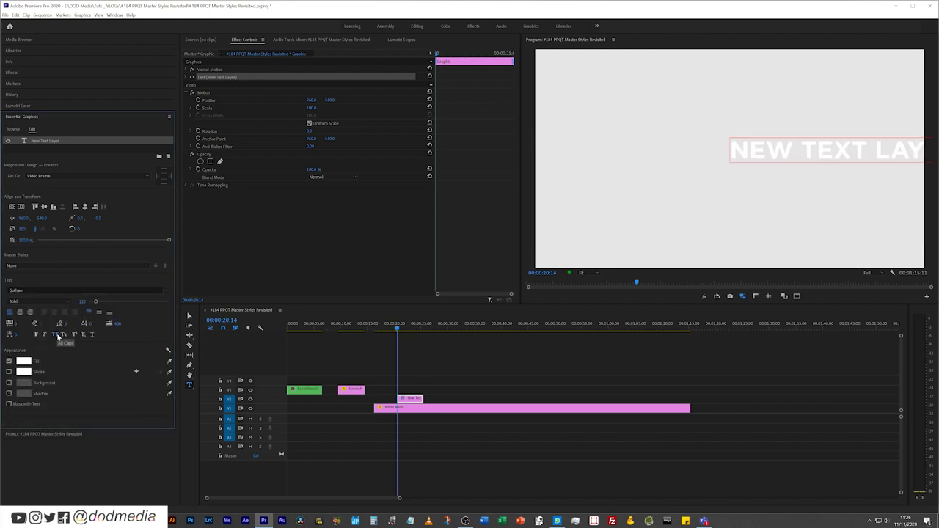
left_click(20, 313)
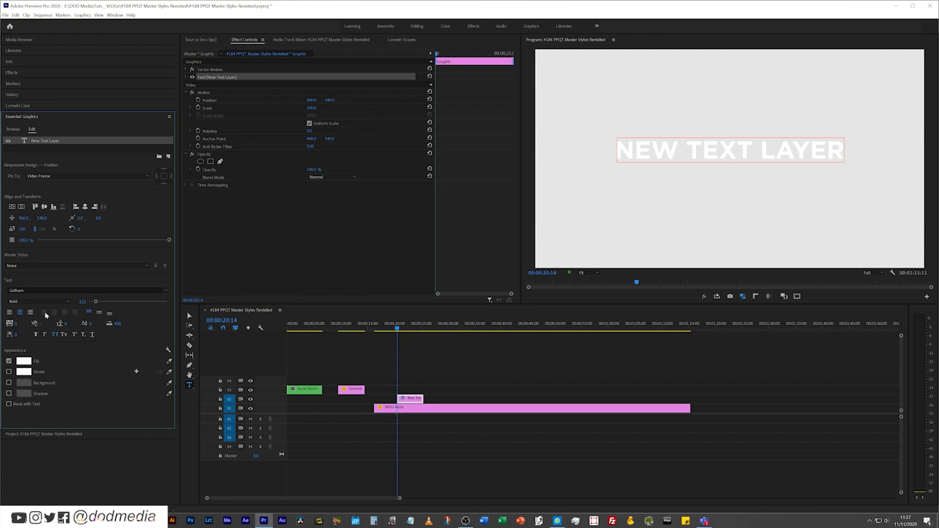
Create a master text style named 'Master' from the title and show it in the Project panel
left_click(155, 266)
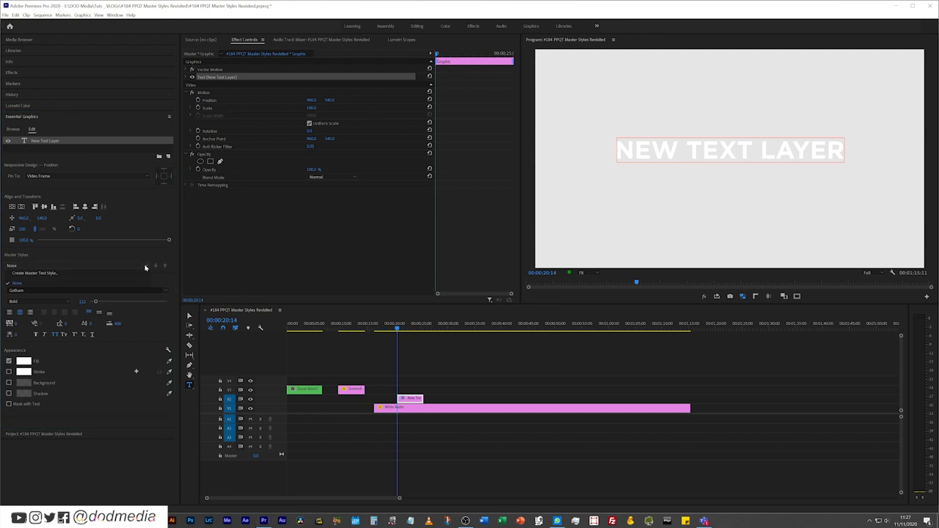
left_click(80, 276)
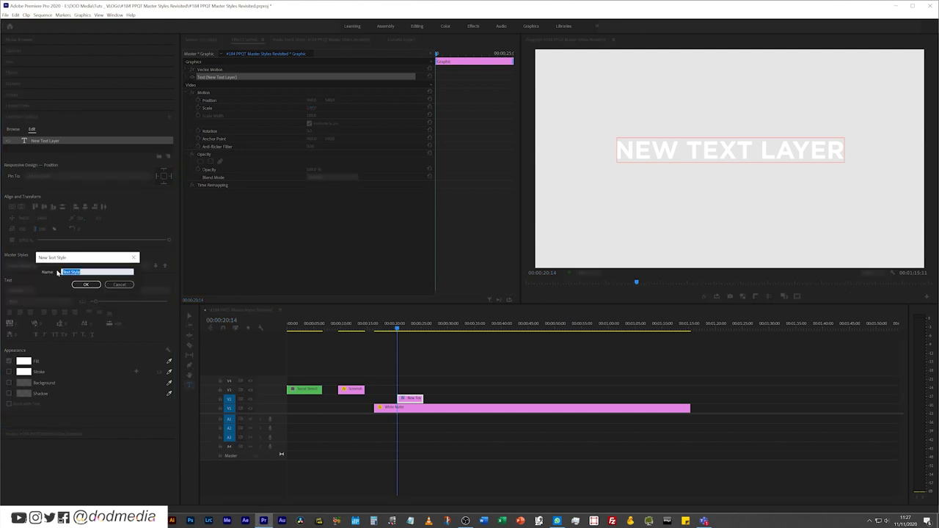
type("Mul")
key("Return")
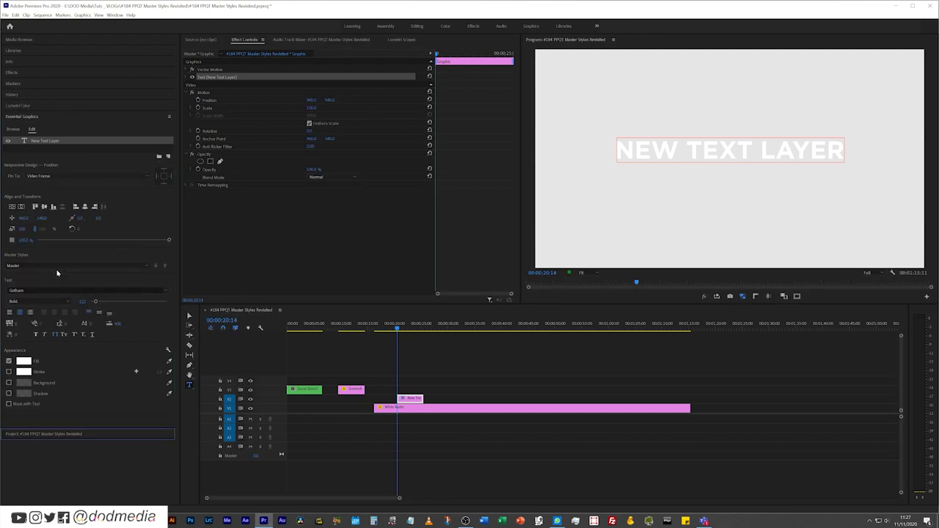
key("shift+1")
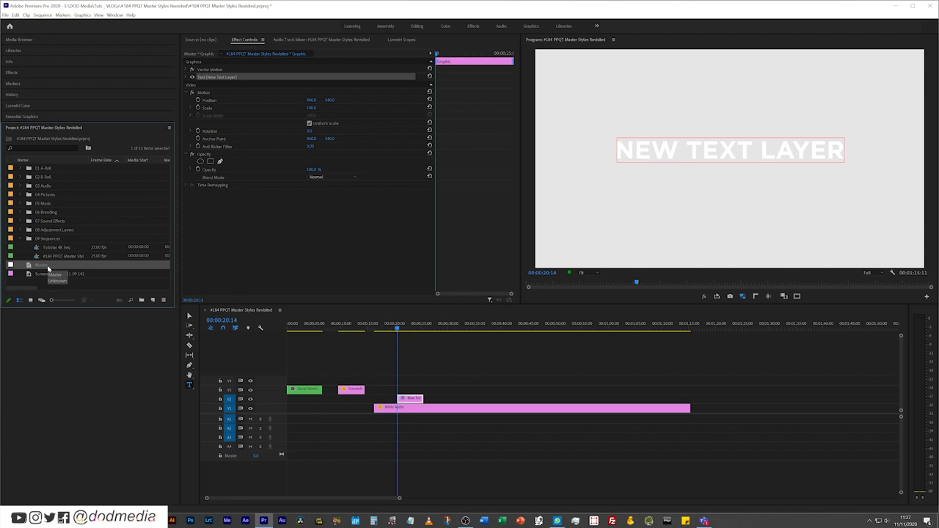
left_click(447, 365)
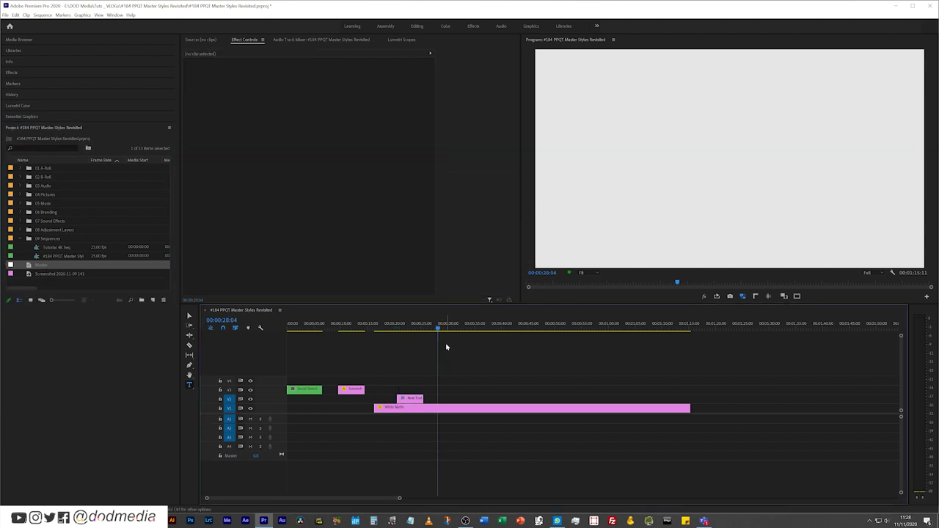
Add a second text layer at 00:00:28:04, try Harlow Solid Italic, then give it the Master style
key("ctrl+t")
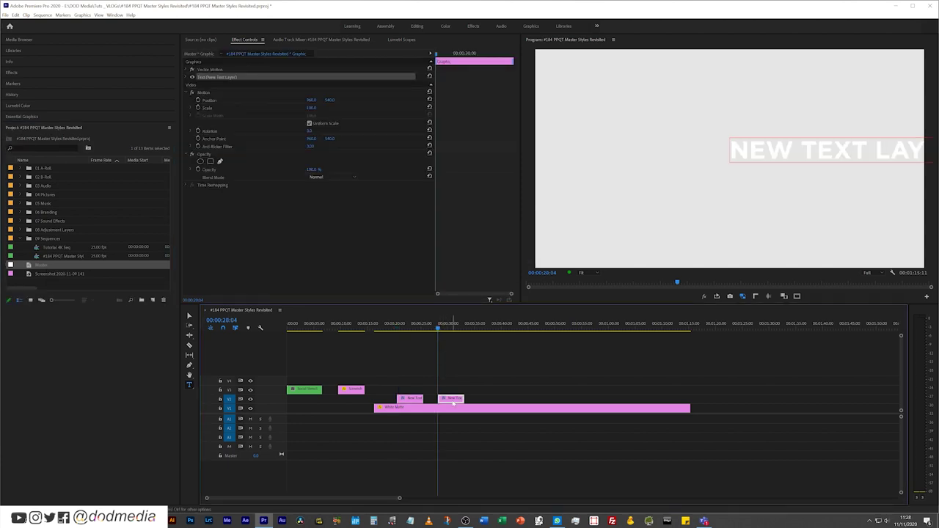
left_click(33, 116)
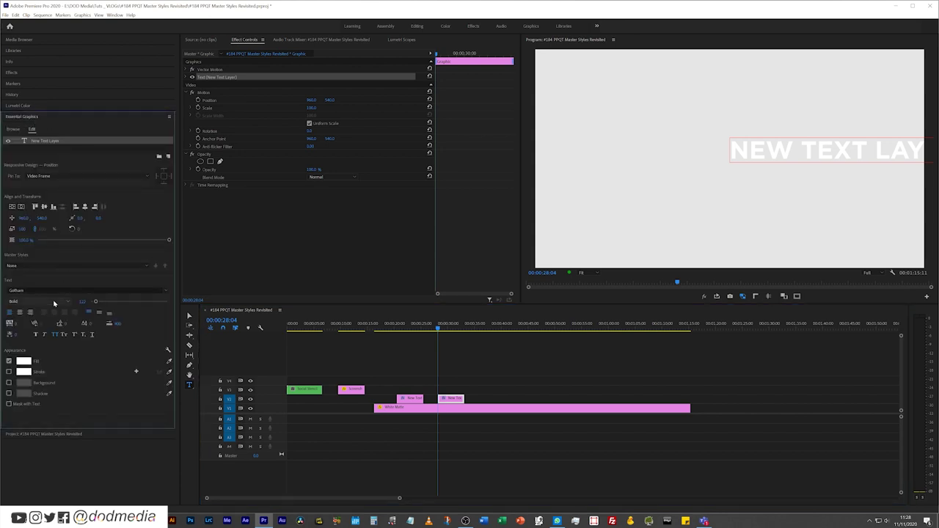
left_click(55, 291)
left_click(51, 419)
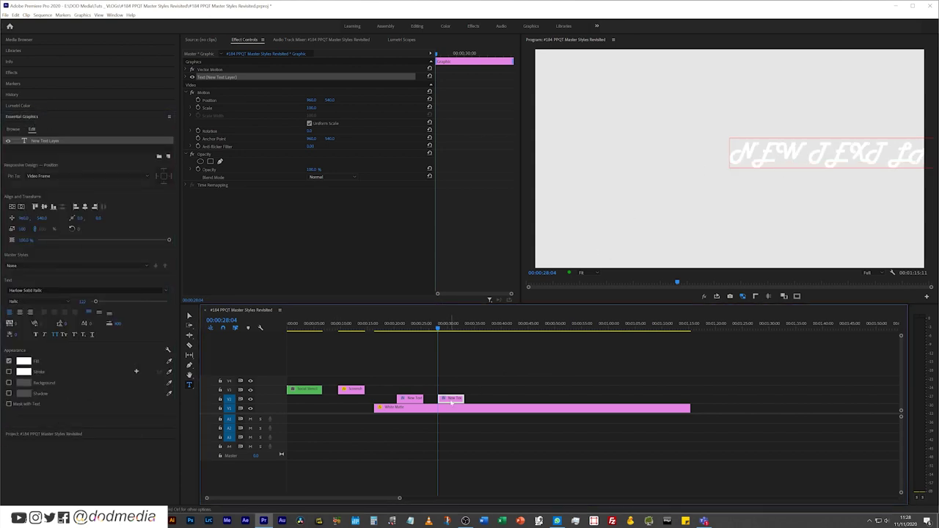
key("shift+1")
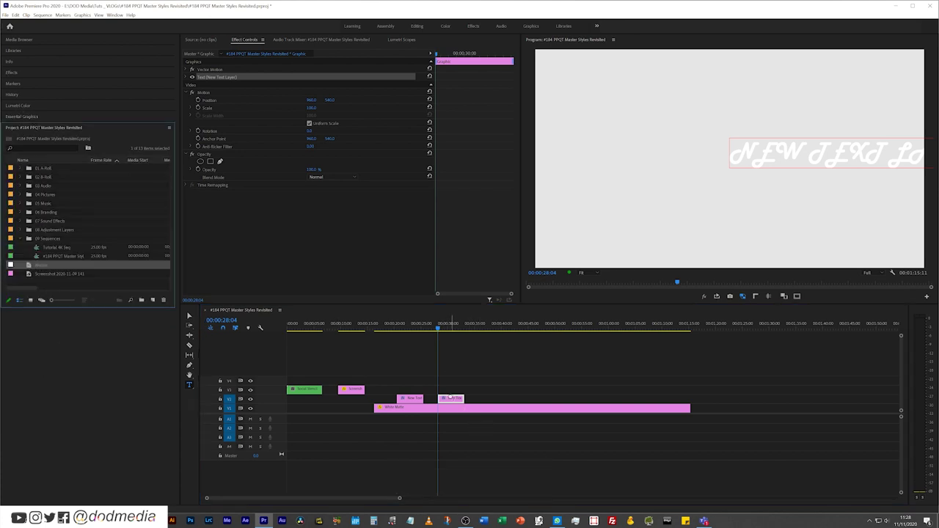
key("ctrl+z")
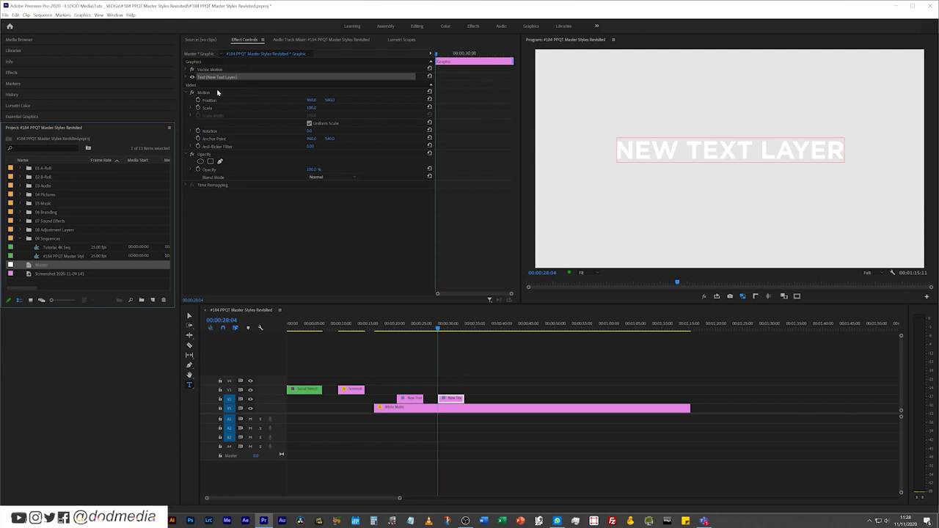
Try enlarging the second title's scale and font size, undoing both to keep scale 100 and size 122
left_click_drag(316, 108, 758, 56)
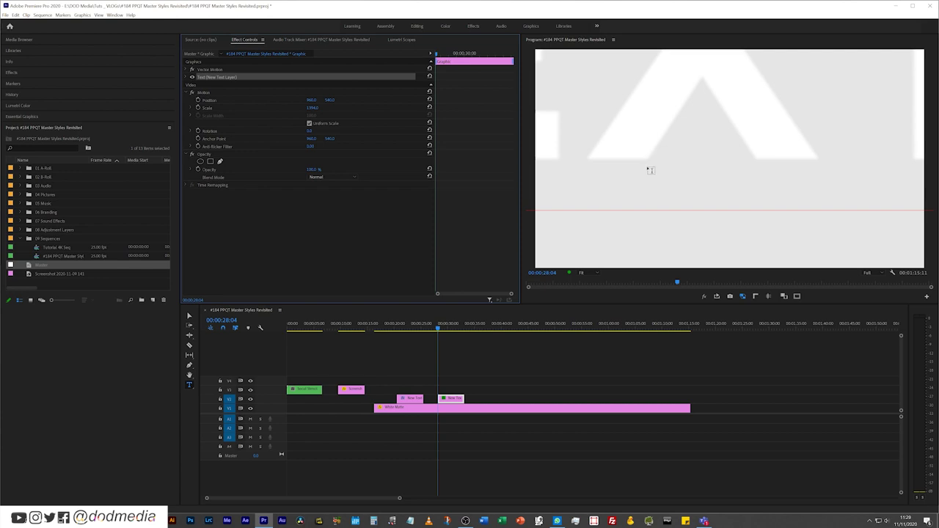
key("ctrl+z")
left_click(22, 116)
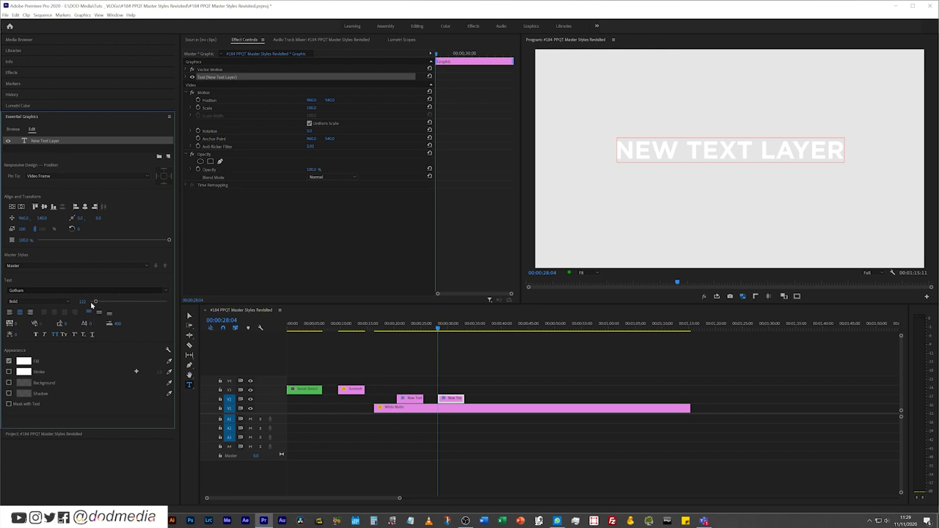
left_click_drag(80, 302, 169, 302)
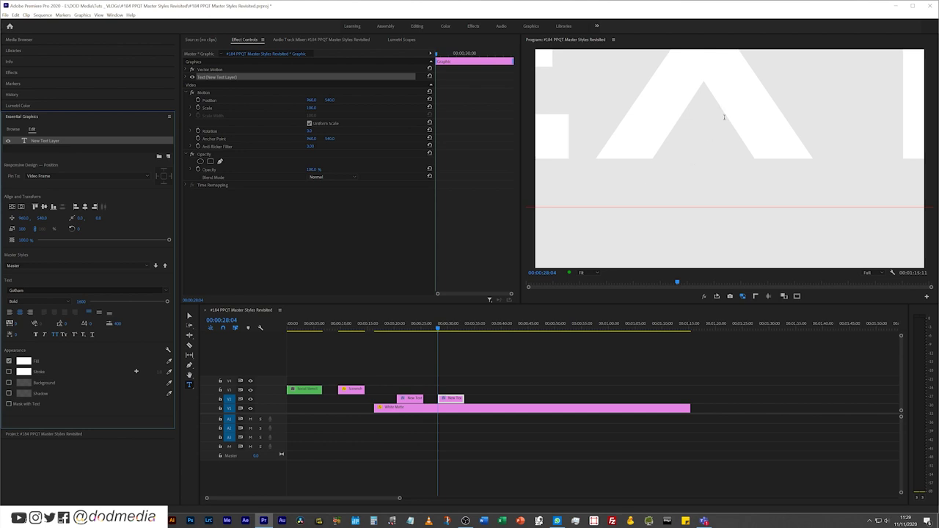
key("ctrl+z")
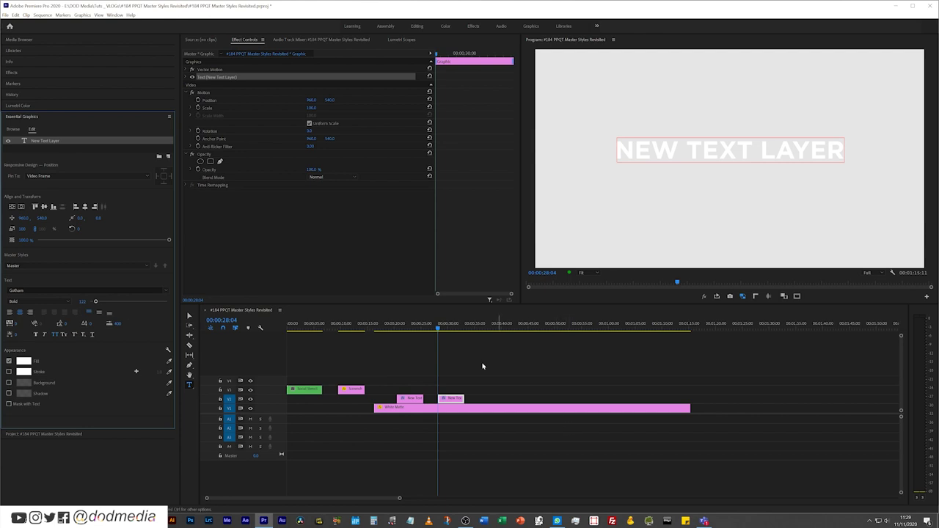
left_click(408, 325)
Give the first title a solid black background box at 100% opacity
left_click(405, 325)
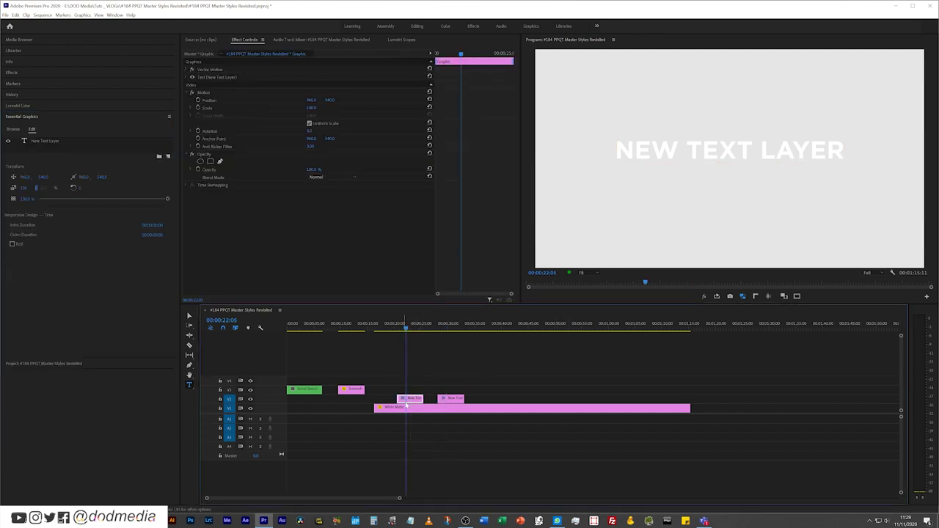
left_click(50, 141)
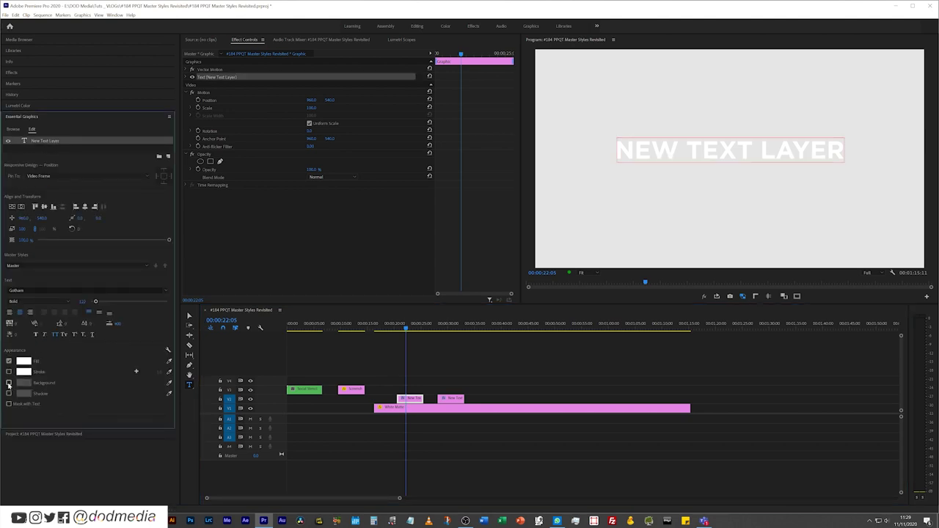
left_click(9, 382)
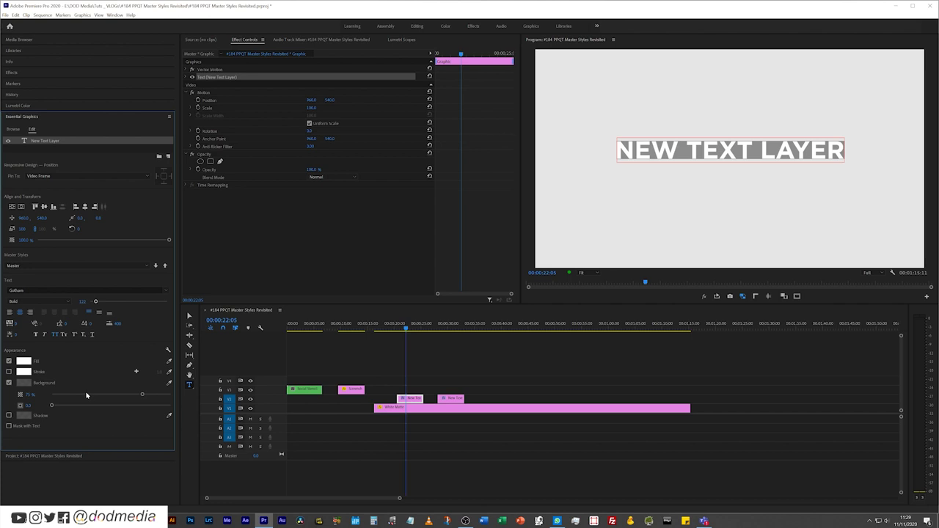
left_click(24, 382)
left_click(187, 20)
left_click_drag(142, 396, 181, 402)
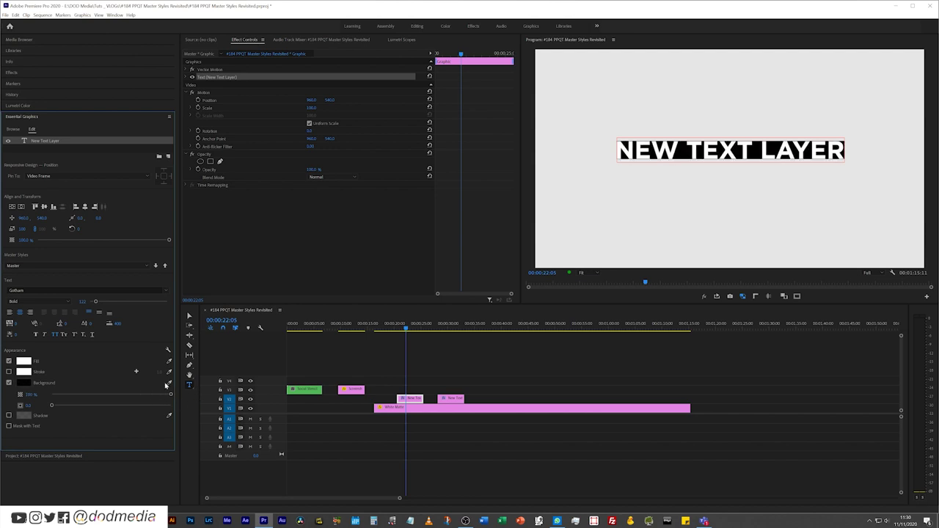
left_click_drag(52, 406, 79, 405)
Reduce the font size to 54, move the text toward the frame bottom, and use Arial Narrow
left_click_drag(94, 302, 93, 303)
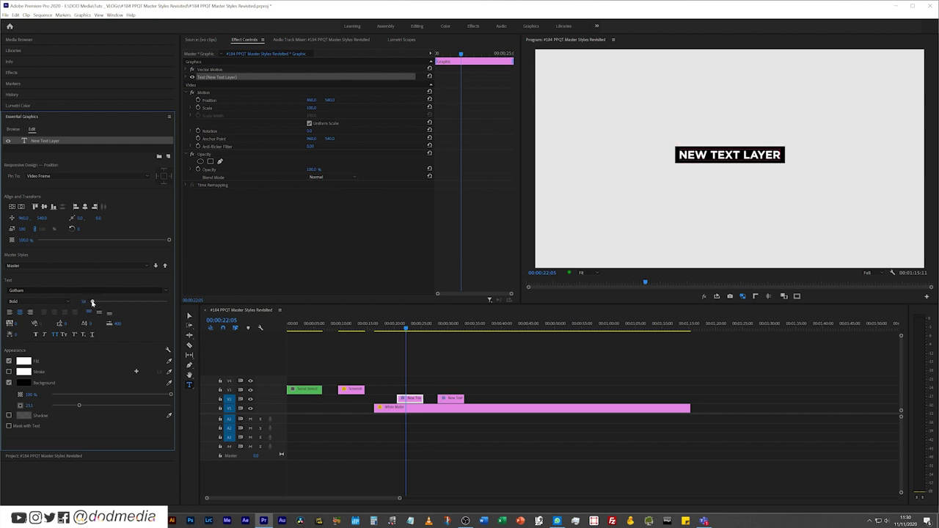
left_click_drag(80, 406, 68, 408)
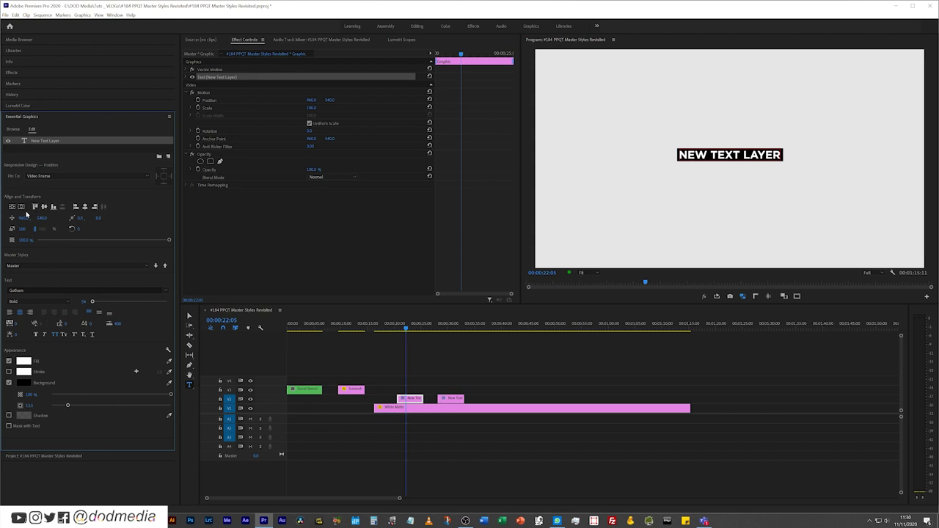
left_click_drag(42, 218, 105, 218)
left_click(84, 290)
type("arial")
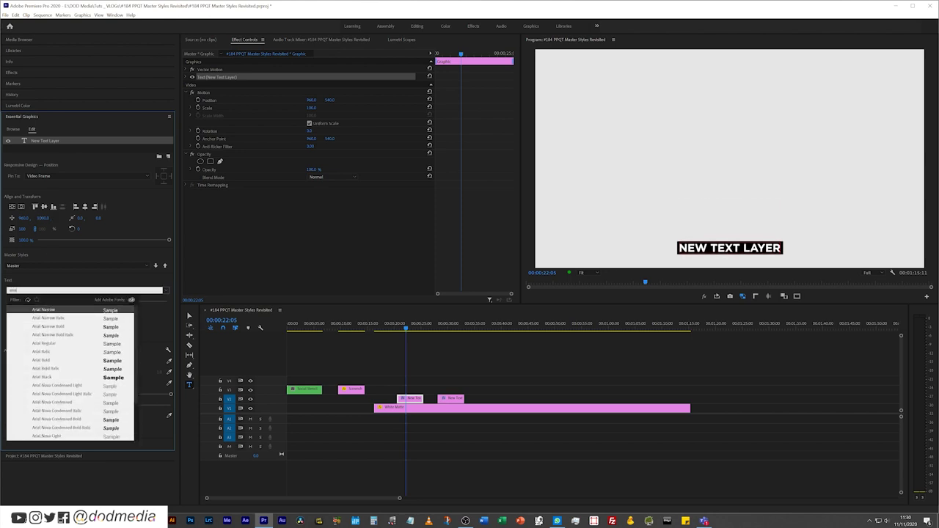
left_click(49, 310)
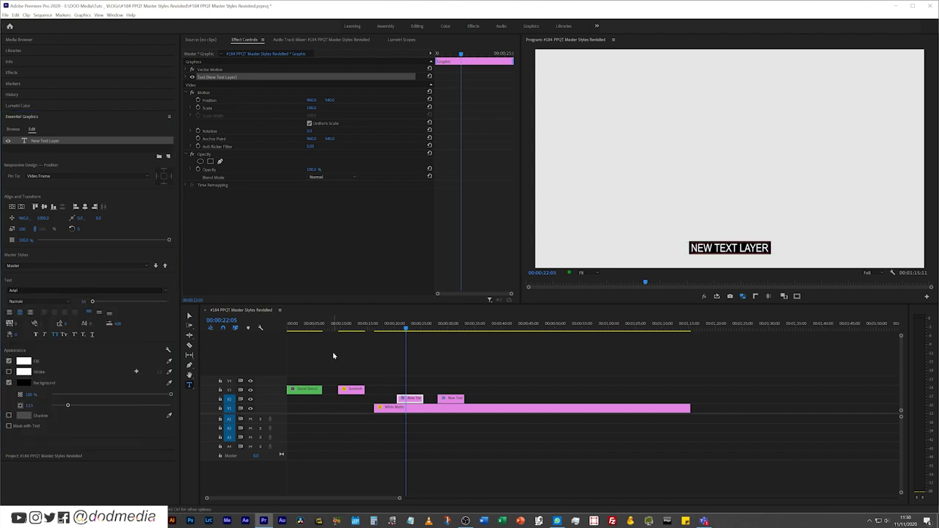
Turn off All Caps, push the look to the Master style, and check the second title
left_click(55, 334)
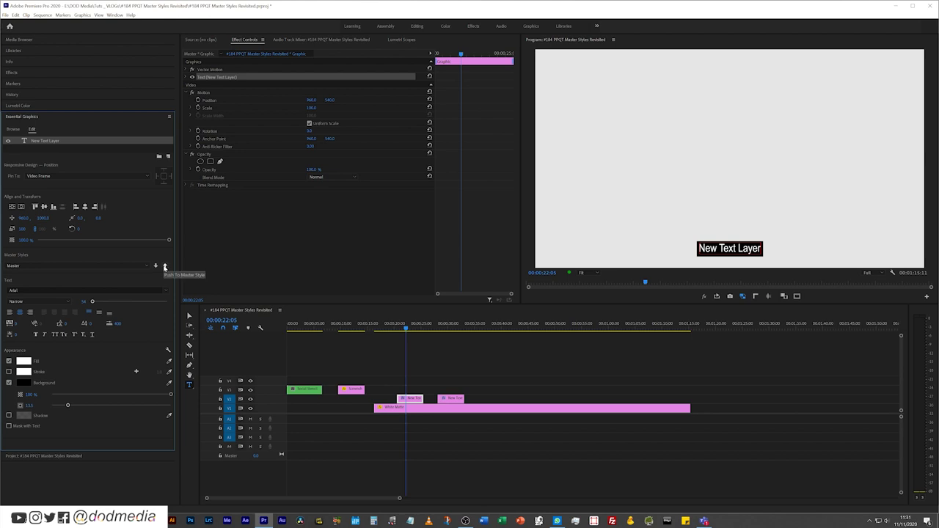
left_click(165, 267)
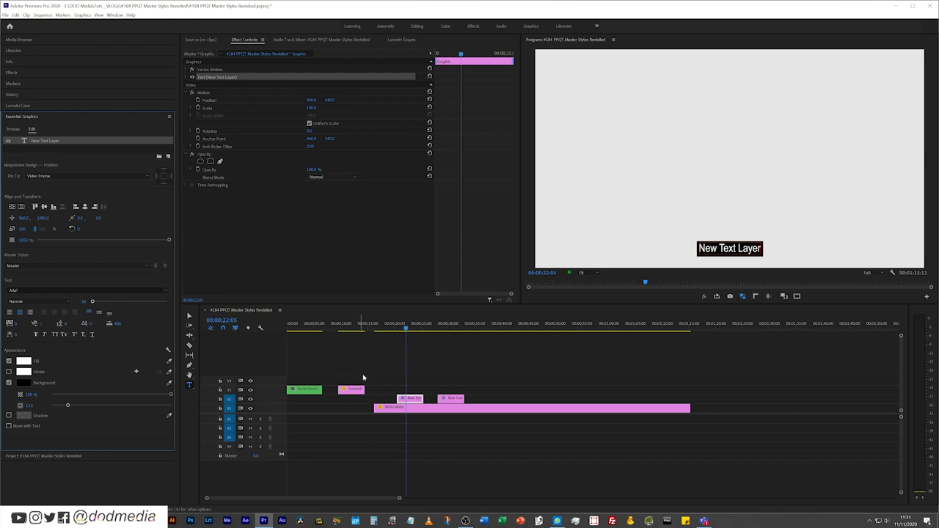
left_click(447, 327)
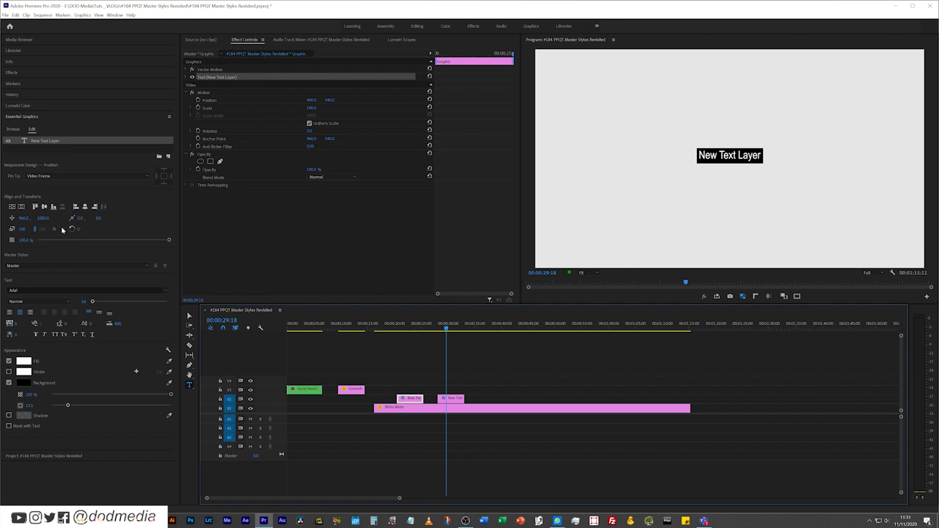
Select the first title and set its Position Y to 540
left_click(408, 327)
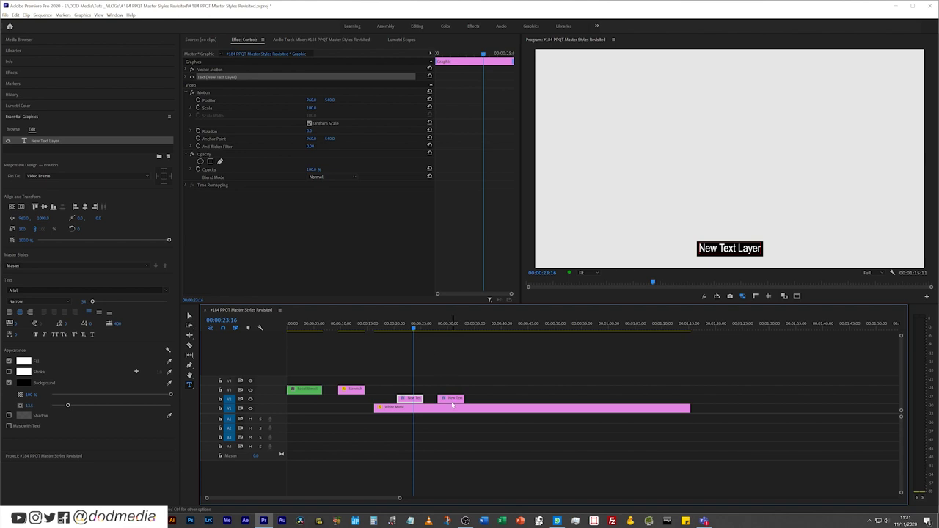
left_click(410, 401)
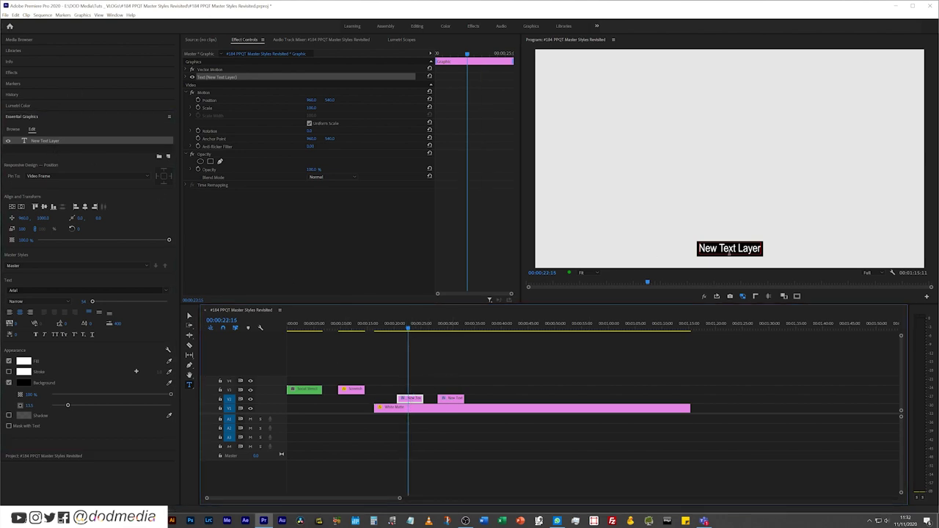
left_click(40, 218)
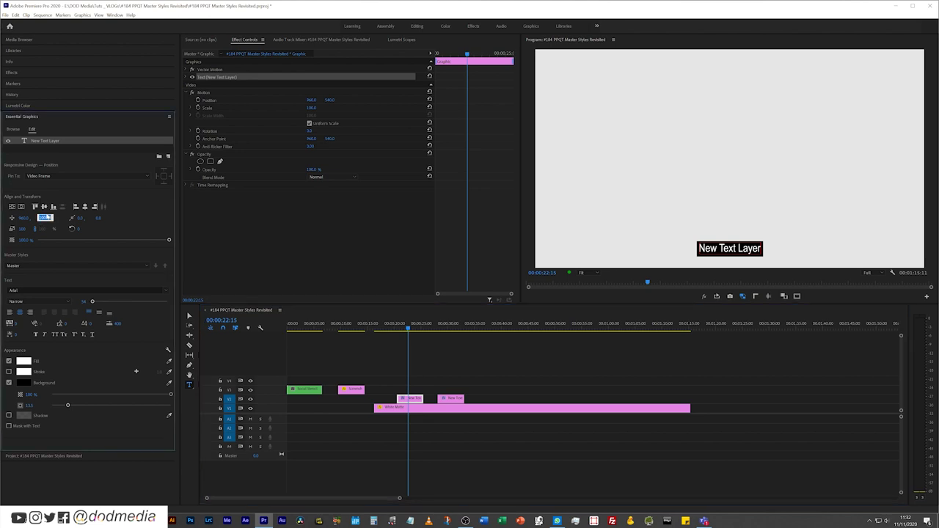
type("540")
key("Return")
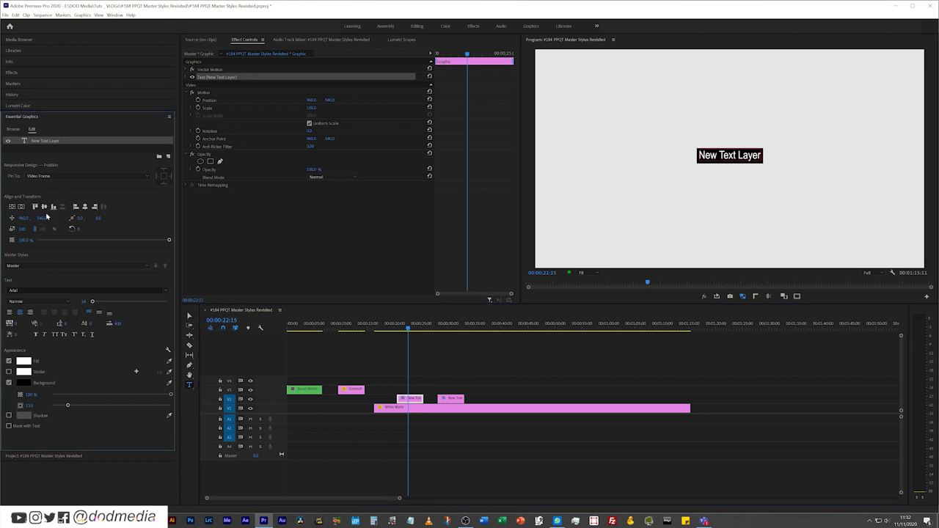
left_click(412, 327)
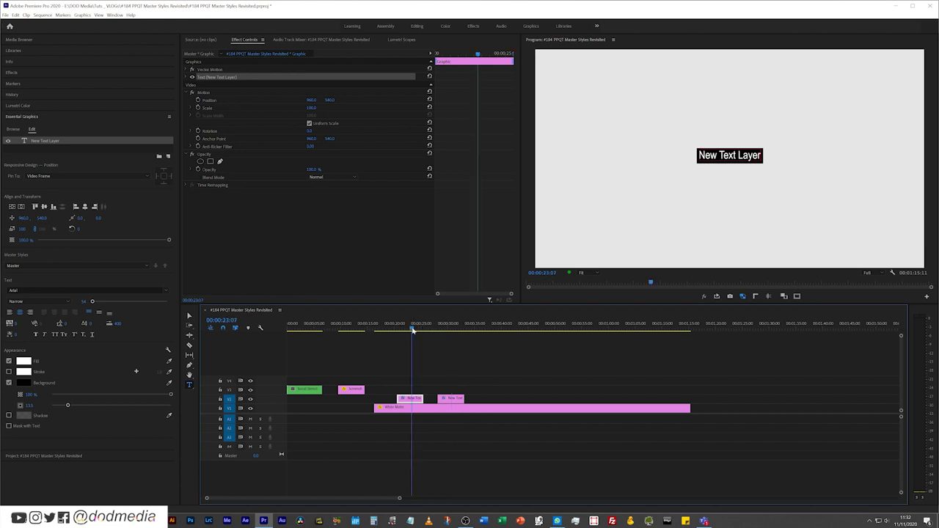
Drag the first title's Position Y down near the bottom and paste its Motion attributes onto the second title
left_click(209, 100)
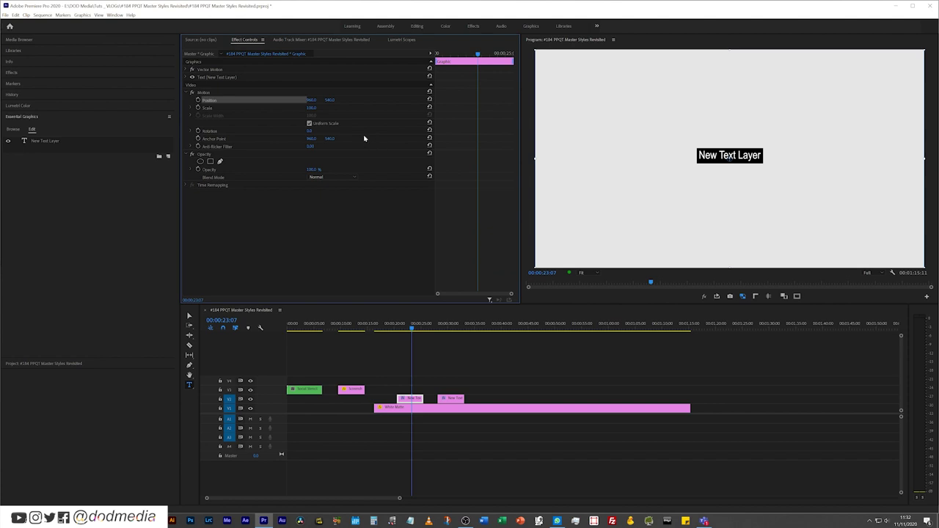
left_click_drag(330, 100, 641, 100)
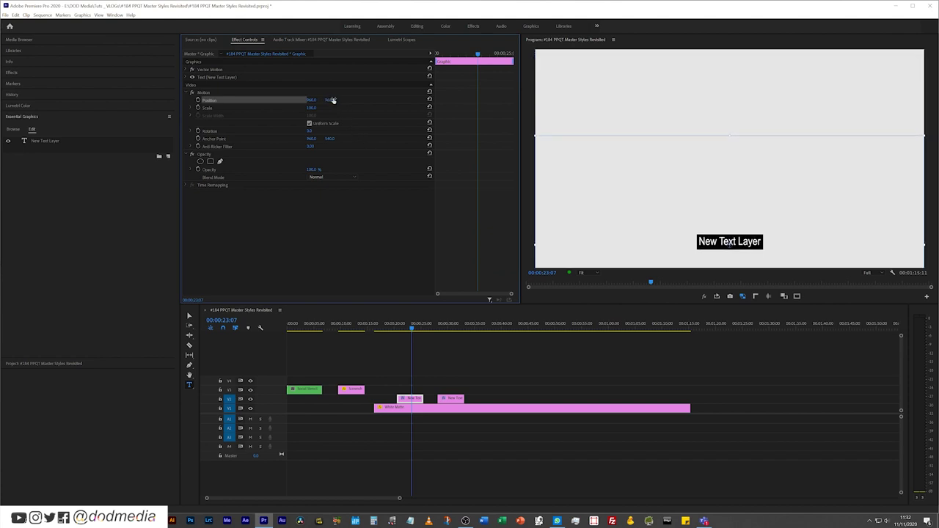
left_click(450, 401)
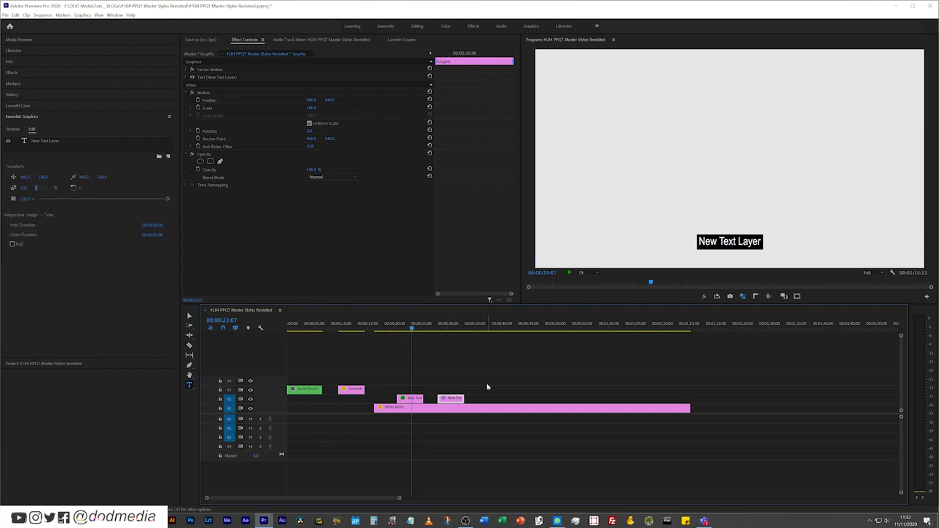
left_click(453, 328)
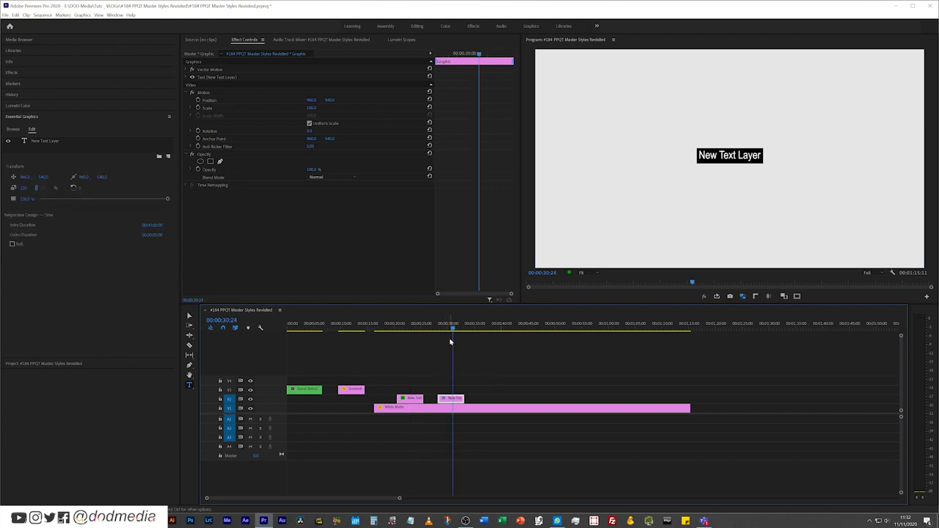
key("ctrl+alt+v")
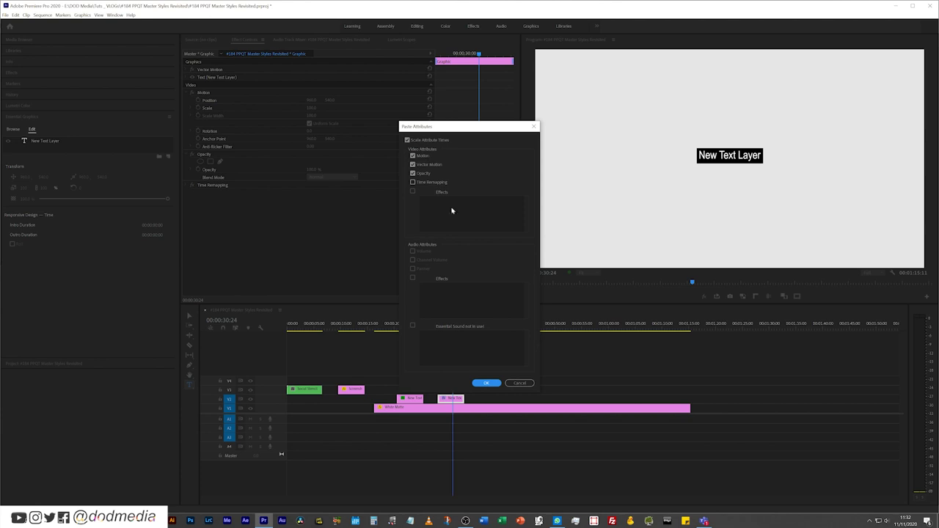
left_click(485, 383)
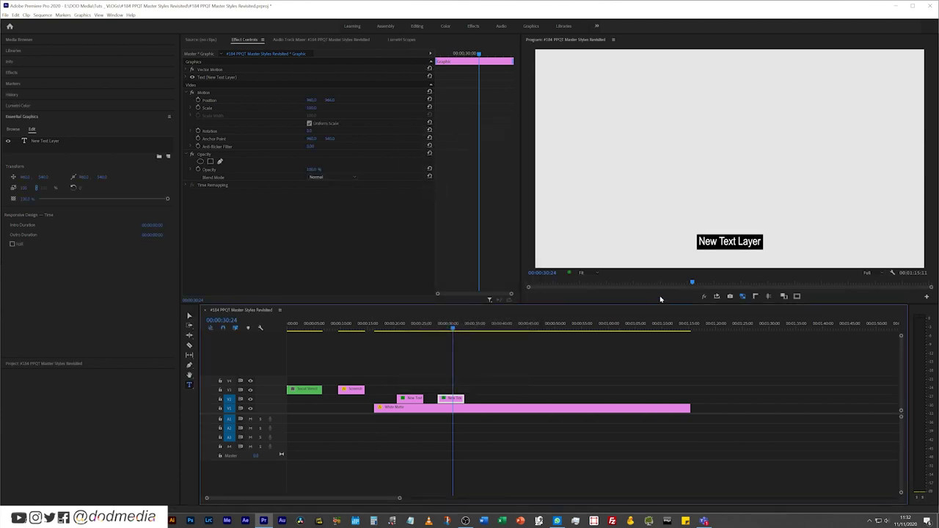
left_click(411, 399)
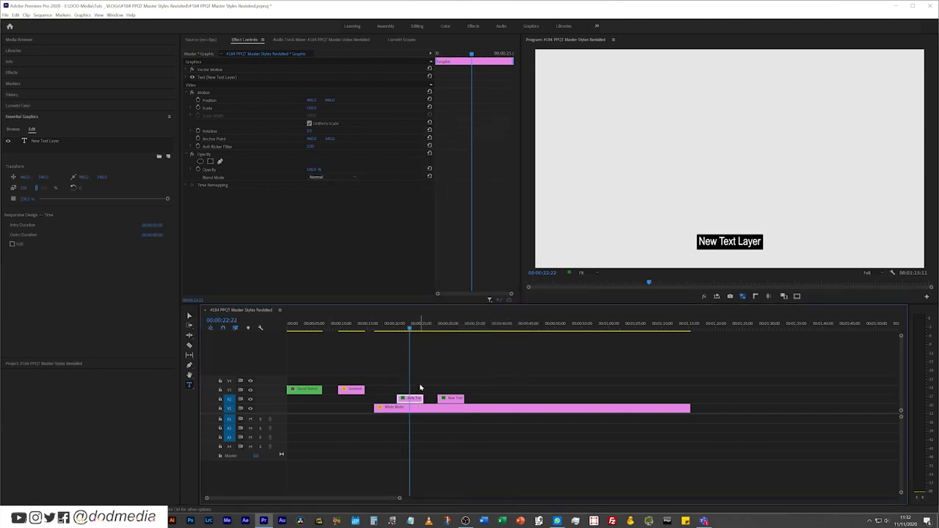
Change the title's font to Gotham Thin
left_click(39, 142)
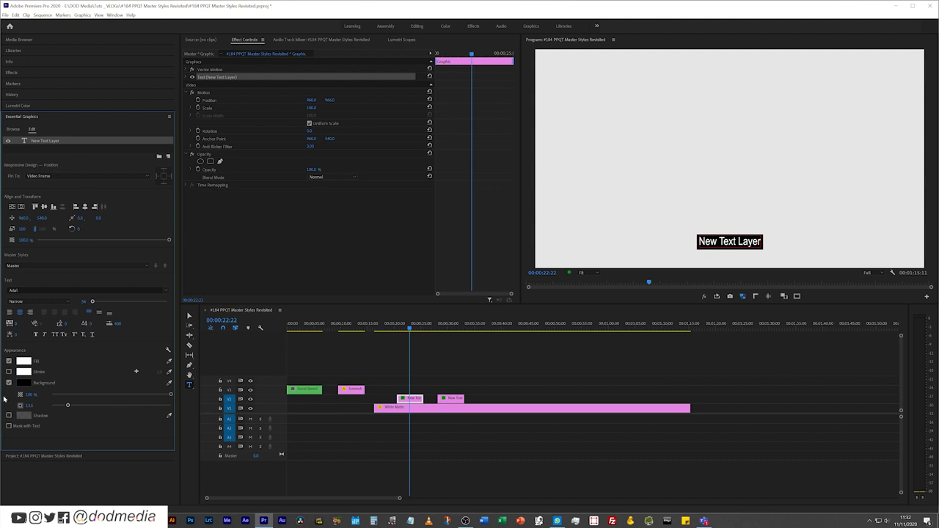
left_click(36, 292)
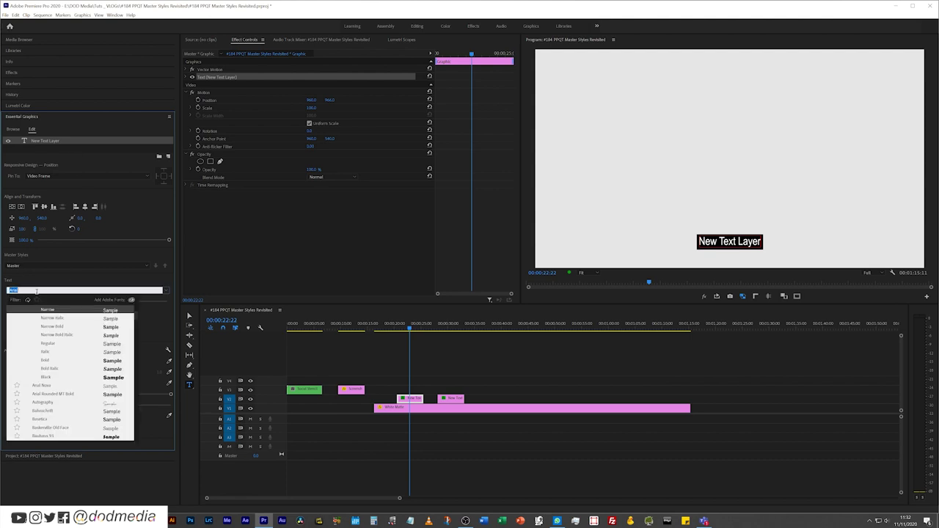
type("Gotham")
key("Return")
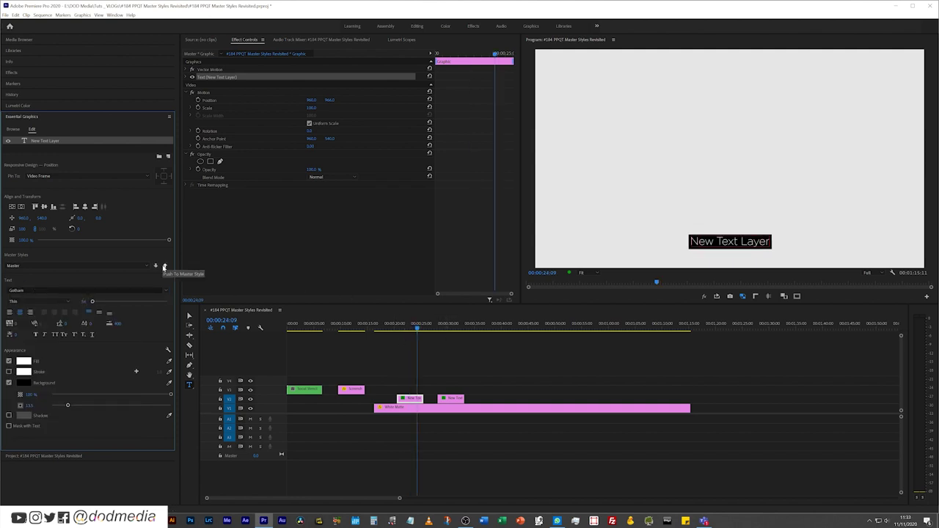
Edit the second title's wording to 'New Text 2'
left_click(452, 326)
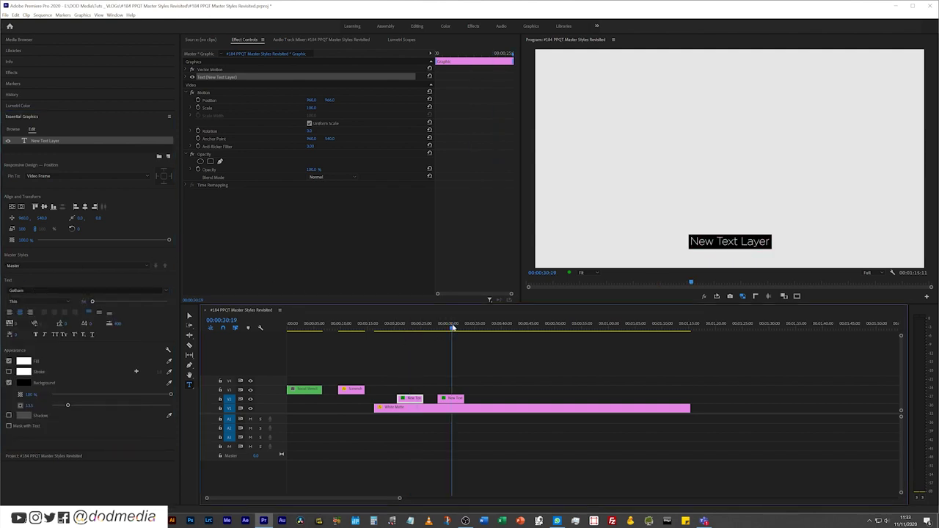
double_click(748, 240)
type("2")
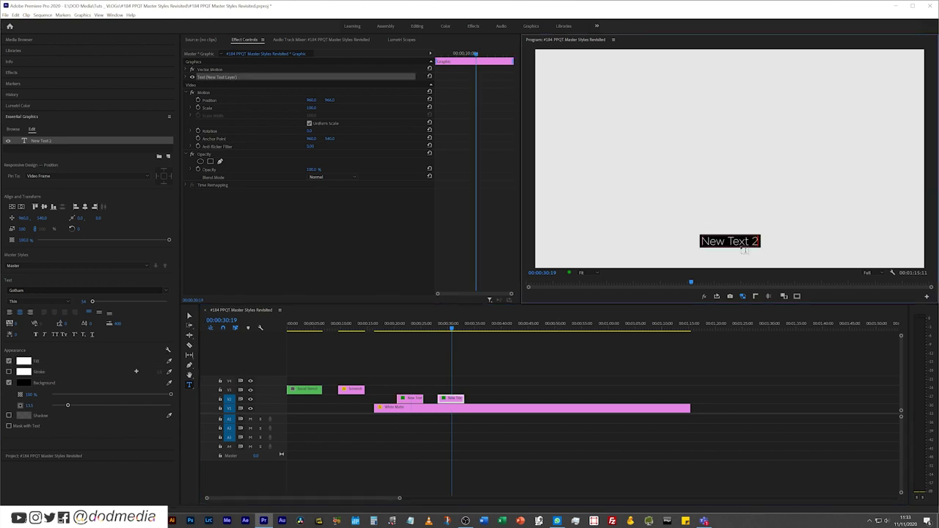
left_click(488, 389)
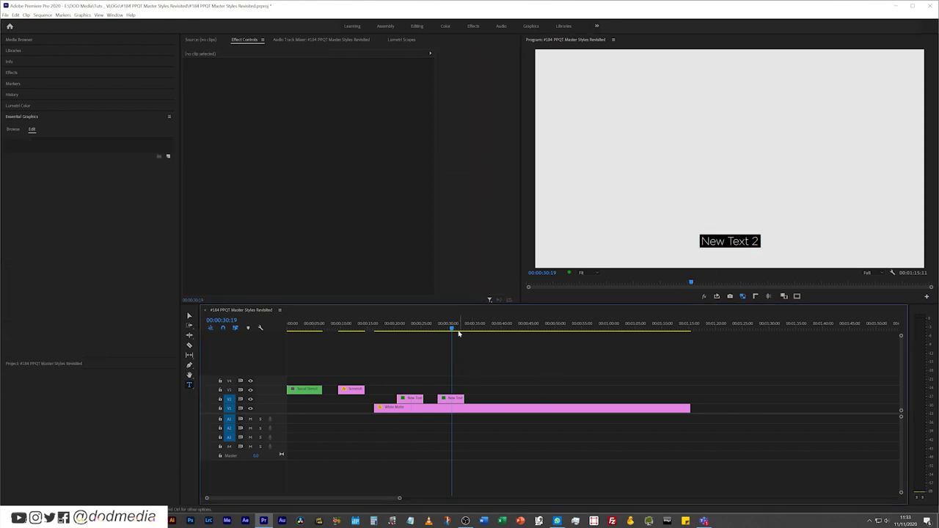
Nudge the first title's Position Y slightly higher
left_click(412, 325)
left_click(410, 399)
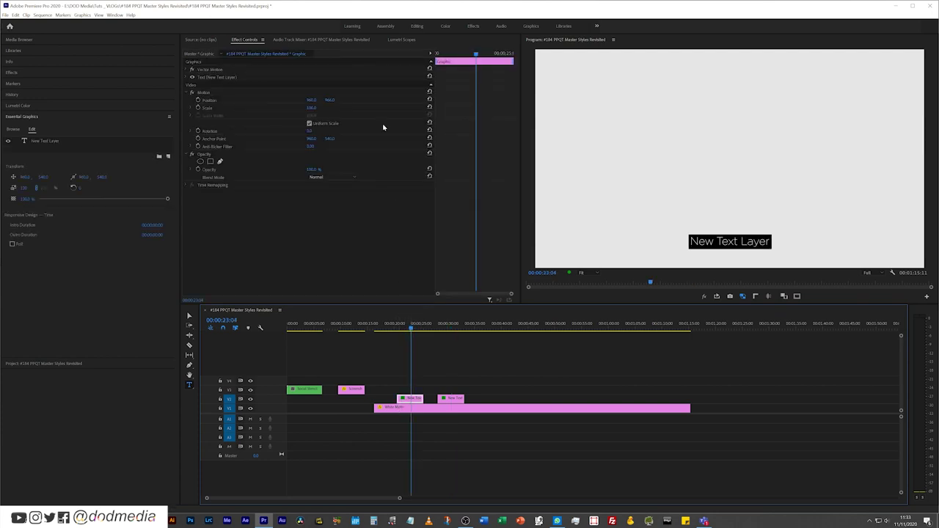
left_click_drag(329, 100, 321, 99)
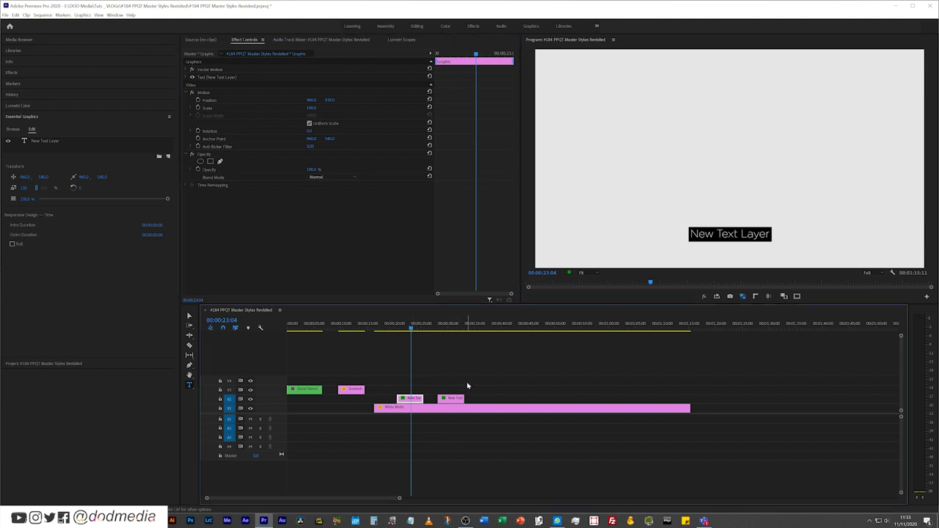
Paste the first title's Motion attributes onto the second title clip
left_click(455, 398)
left_click(456, 321)
key("Left")
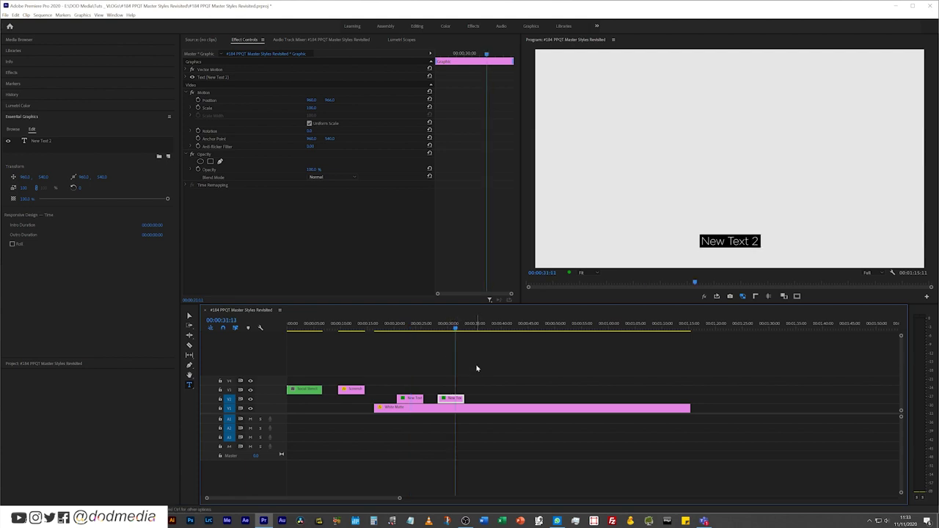
key("ctrl+alt+v")
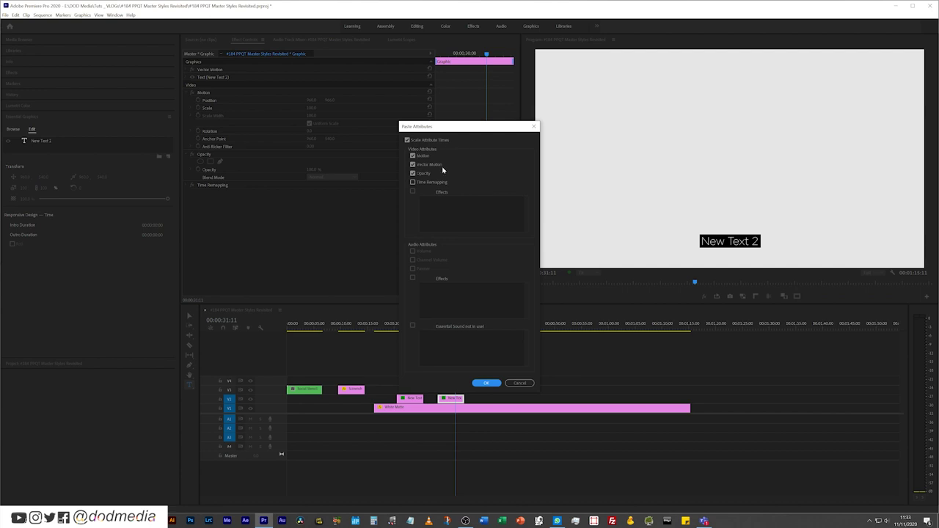
left_click(487, 382)
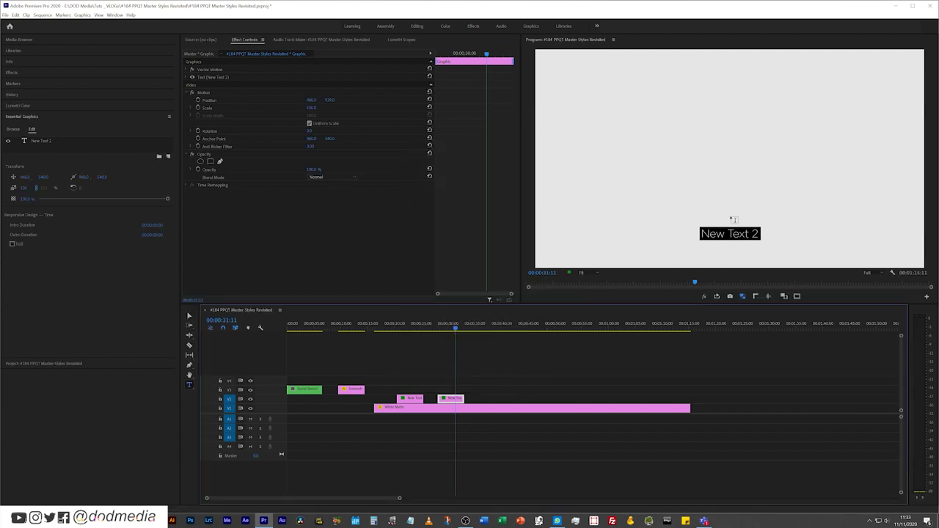